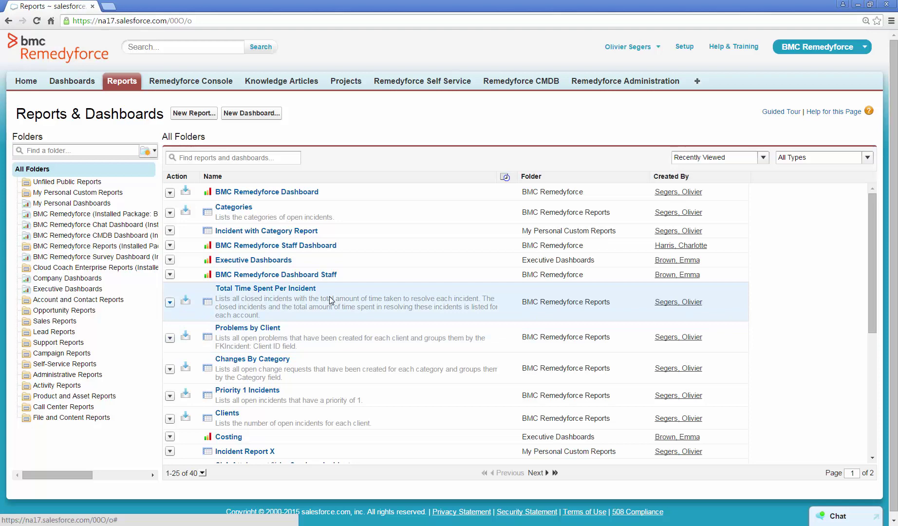
Step: Open the Categories report showing the Incidents per Category pie chart
{"action": "left_click", "coordinate": [233, 207]}
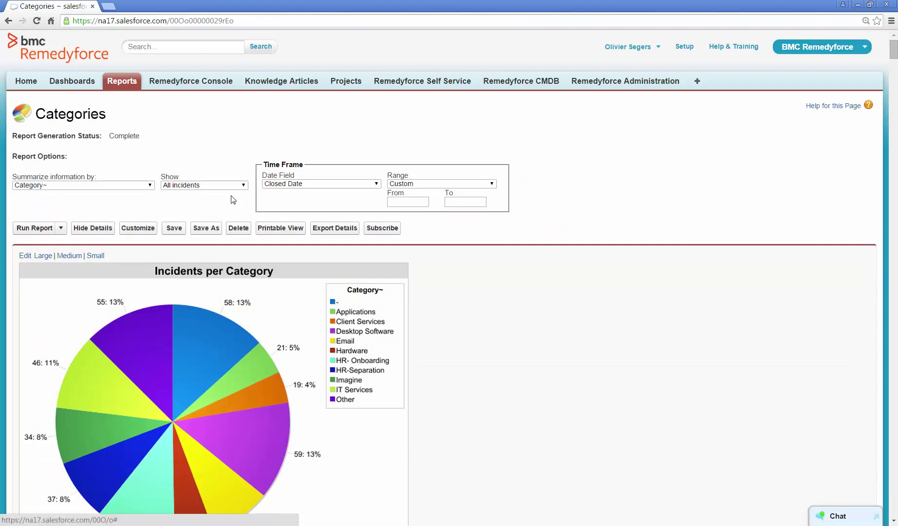
{"action": "left_click", "coordinate": [243, 187]}
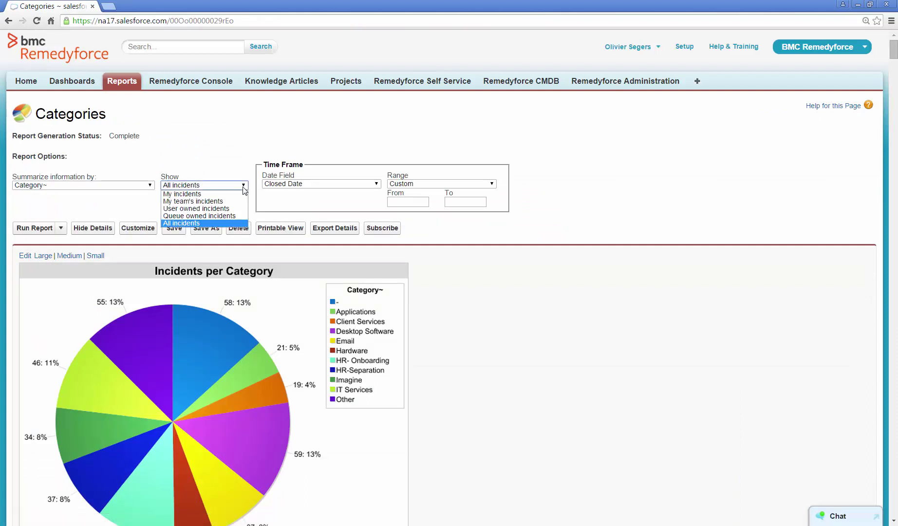
{"action": "left_click", "coordinate": [244, 189]}
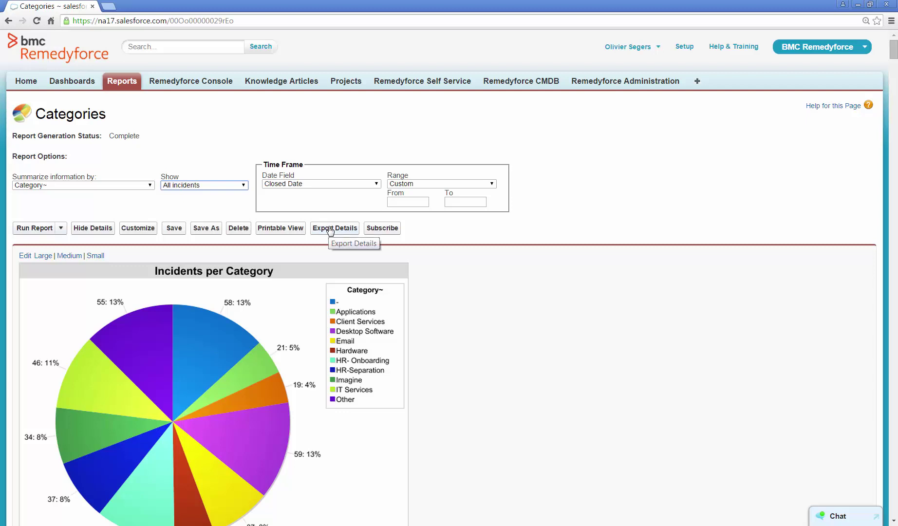
Step: Open the Categories report in the report builder with Customize
{"action": "left_click", "coordinate": [138, 228]}
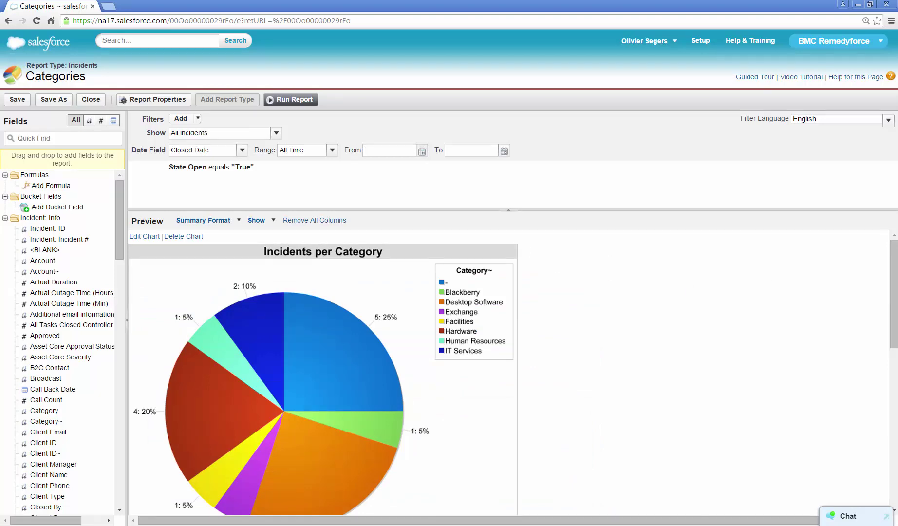
{"action": "scroll", "coordinate": [508, 372], "scroll_direction": "down", "scroll_amount": 4}
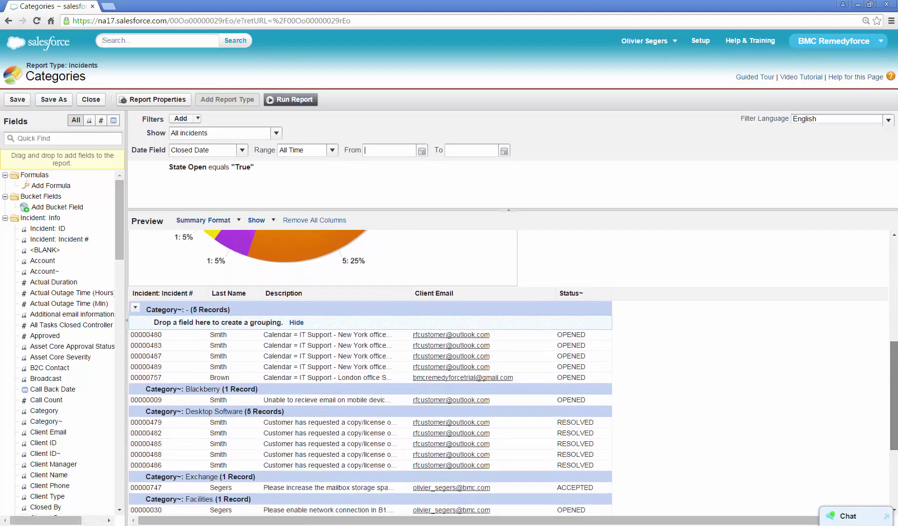
{"action": "scroll", "coordinate": [508, 372], "scroll_direction": "down", "scroll_amount": 2}
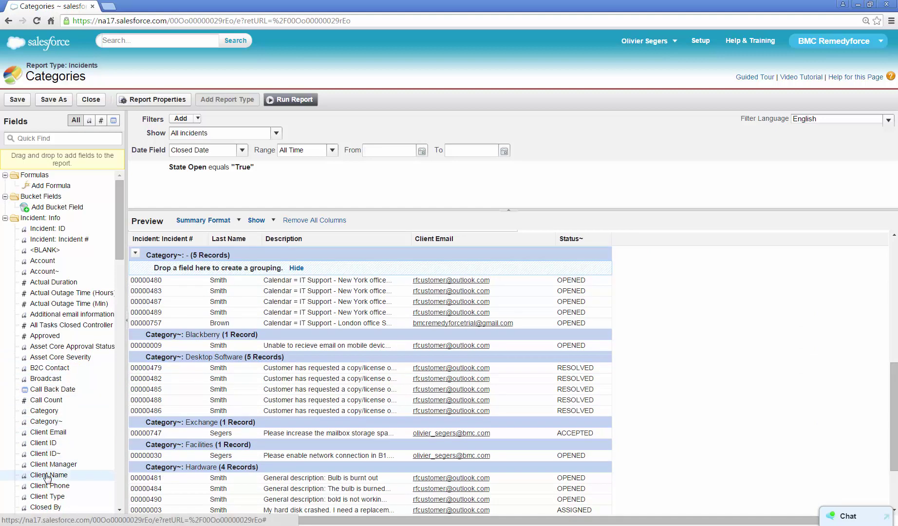
Step: Add a Client Name column before Status and run the report
{"action": "left_click_drag", "start_coordinate": [48, 478], "coordinate": [551, 281]}
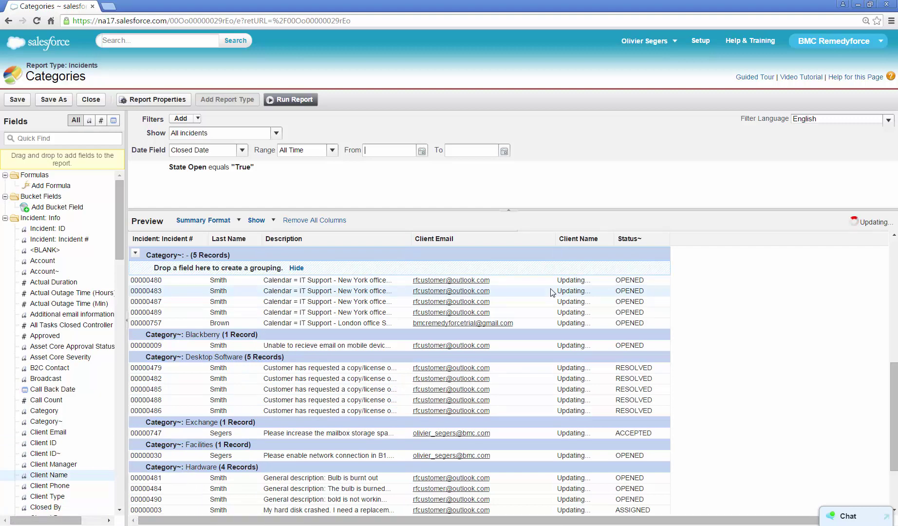
{"action": "left_click", "coordinate": [297, 102]}
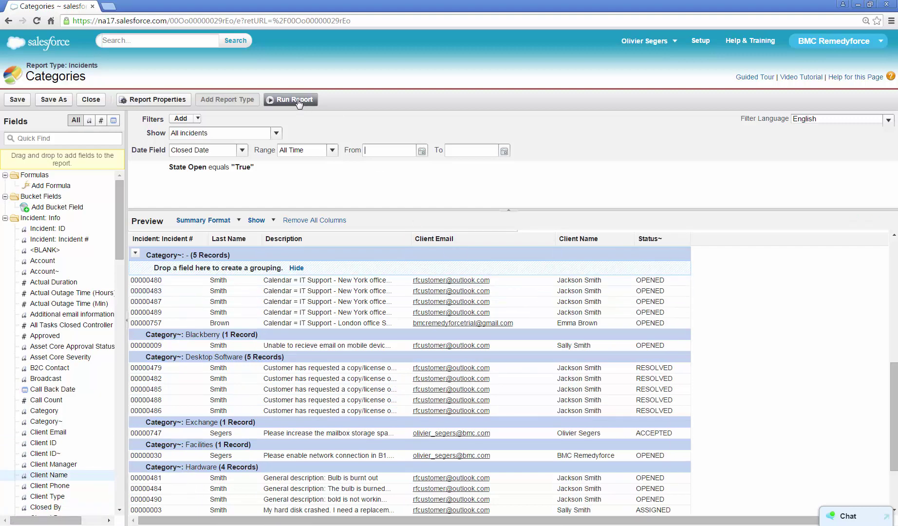